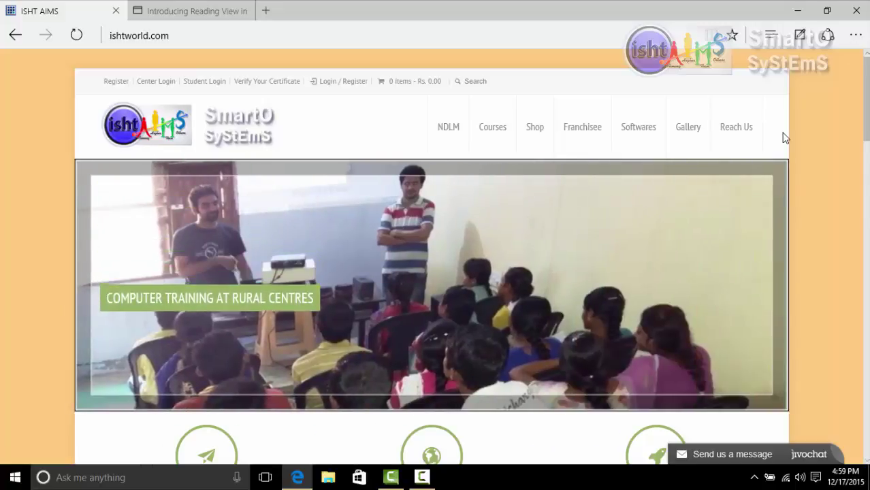
Start a web note on the page and circle the Play Watch & Learn, Complete Training and Certification sections with the light blue pen.
{"action": "left_click", "coordinate": [800, 36]}
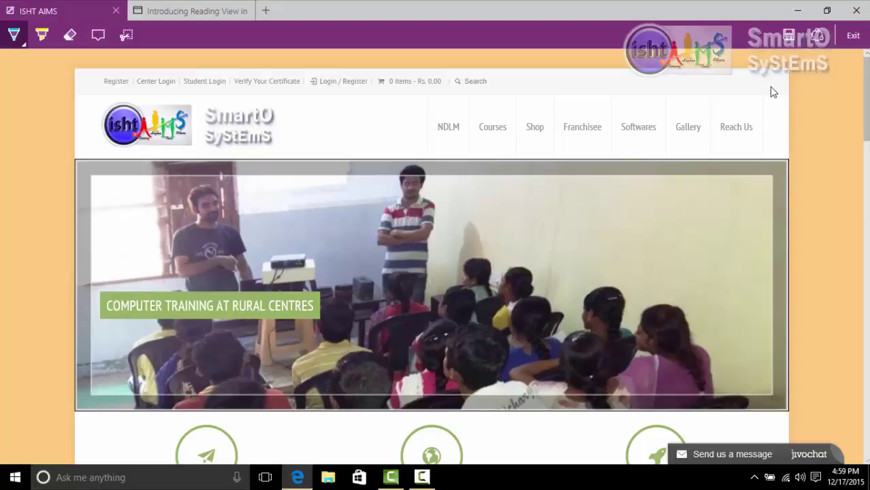
{"action": "scroll", "coordinate": [258, 215], "scroll_direction": "down", "scroll_amount": 6}
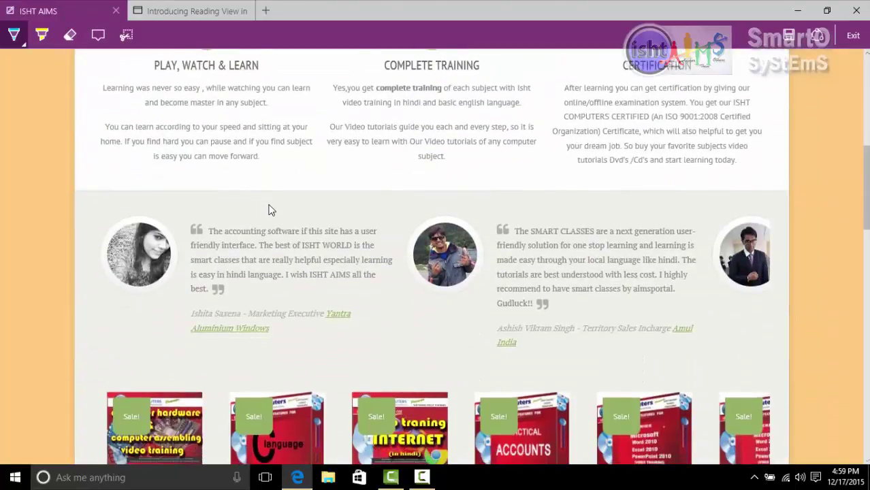
{"action": "scroll", "coordinate": [269, 210], "scroll_direction": "up", "scroll_amount": 1}
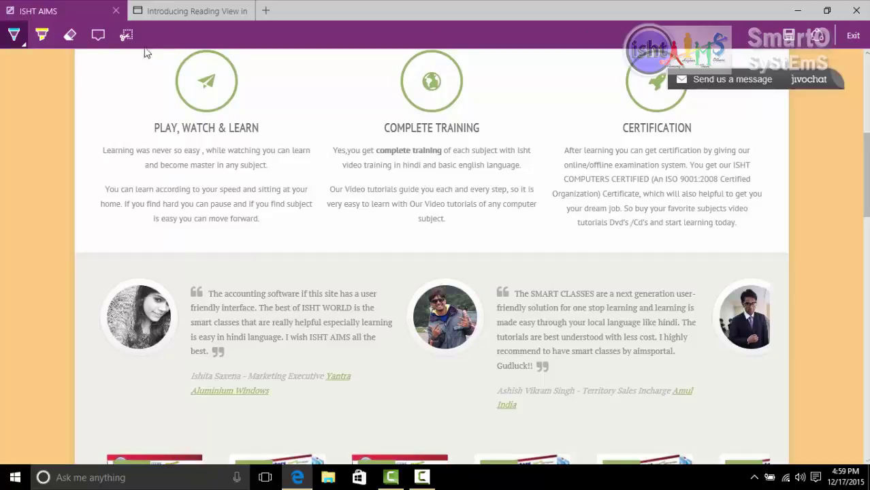
{"action": "left_click", "coordinate": [11, 39]}
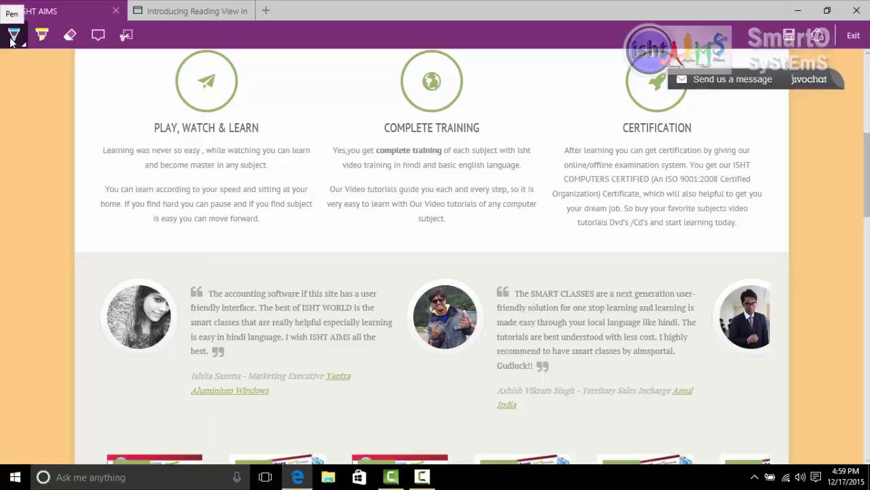
{"action": "left_click", "coordinate": [11, 40]}
{"action": "mouse_move", "coordinate": [148, 126]}
{"action": "left_mouse_down"}
{"action": "mouse_move", "coordinate": [194, 139]}
{"action": "mouse_move", "coordinate": [287, 111]}
{"action": "mouse_move", "coordinate": [199, 53]}
{"action": "mouse_move", "coordinate": [151, 151]}
{"action": "mouse_move", "coordinate": [182, 135]}
{"action": "left_mouse_up"}
{"action": "mouse_move", "coordinate": [486, 69]}
{"action": "left_mouse_down"}
{"action": "mouse_move", "coordinate": [359, 73]}
{"action": "mouse_move", "coordinate": [508, 93]}
{"action": "mouse_move", "coordinate": [507, 70]}
{"action": "left_mouse_up"}
{"action": "mouse_move", "coordinate": [674, 71]}
{"action": "left_mouse_down"}
{"action": "mouse_move", "coordinate": [651, 151]}
{"action": "mouse_move", "coordinate": [641, 64]}
{"action": "left_mouse_up"}
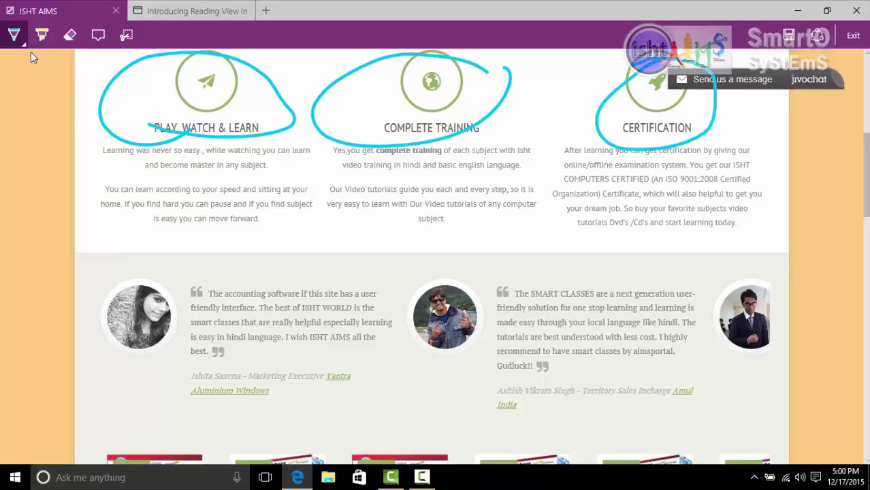
Change the pen colour to magenta and circle the paragraphs under Play, Watch & Learn and Complete Training.
{"action": "left_click", "coordinate": [23, 45]}
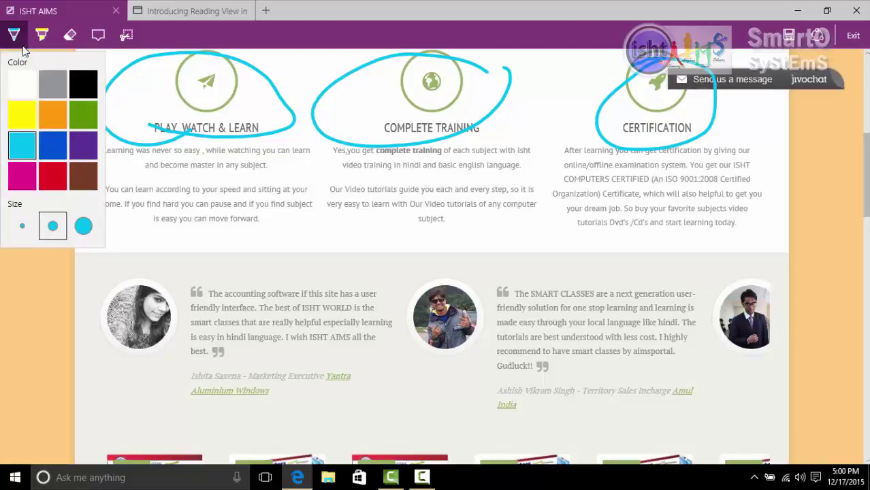
{"action": "left_click", "coordinate": [22, 175]}
{"action": "mouse_move", "coordinate": [170, 148]}
{"action": "left_mouse_down"}
{"action": "mouse_move", "coordinate": [151, 143]}
{"action": "mouse_move", "coordinate": [466, 219]}
{"action": "mouse_move", "coordinate": [169, 150]}
{"action": "left_mouse_up"}
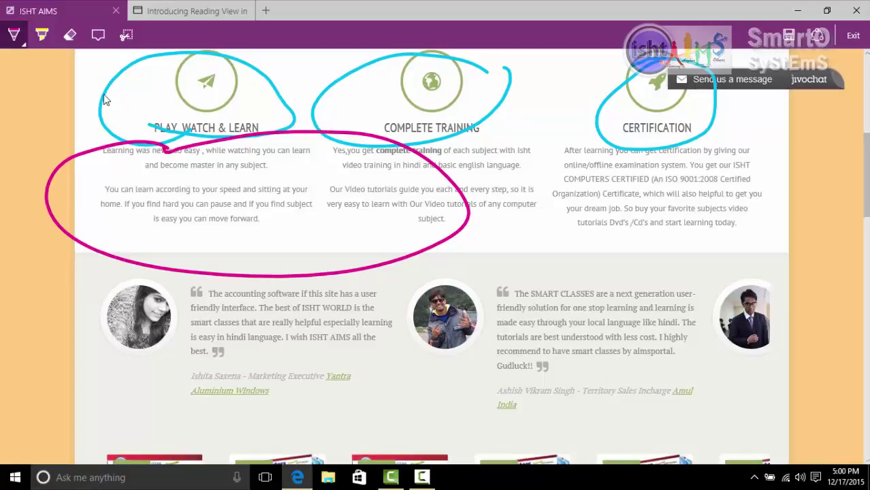
Highlight the headings "It's always better watching then reading" and "As a Teacher" in yellow.
{"action": "left_click", "coordinate": [39, 38]}
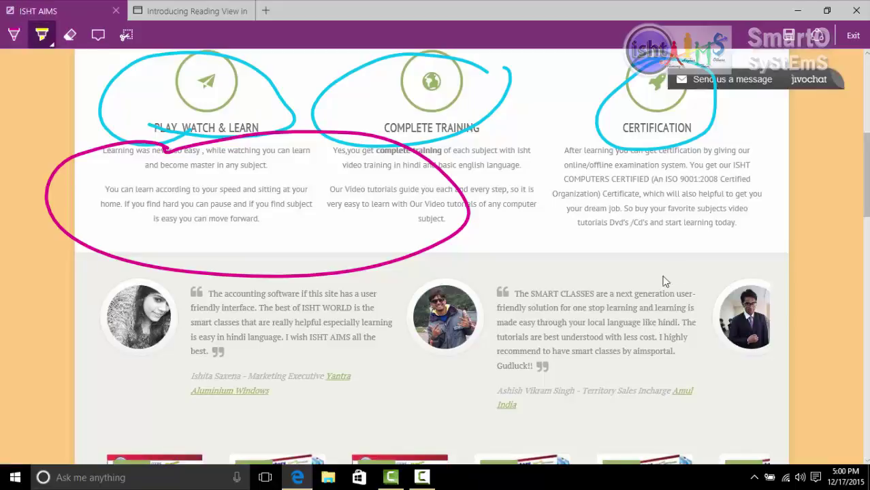
{"action": "scroll", "coordinate": [366, 346], "scroll_direction": "down", "scroll_amount": 8}
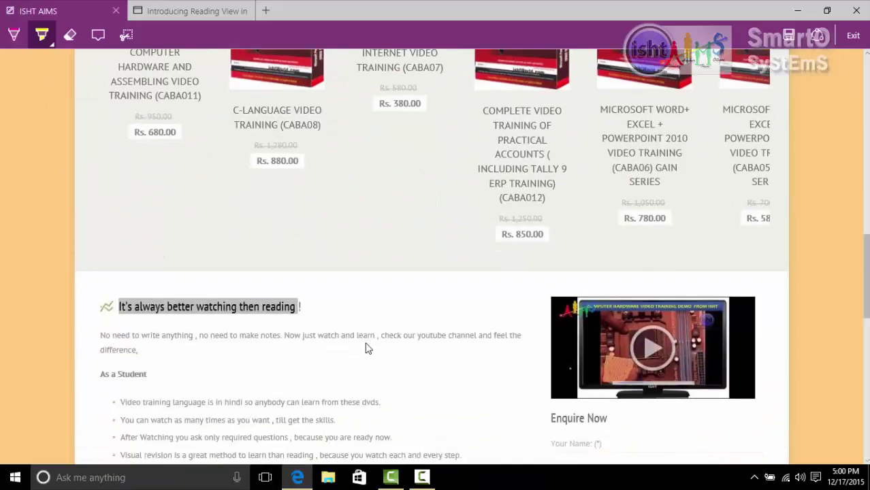
{"action": "left_click_drag", "start_coordinate": [308, 246], "coordinate": [120, 245]}
{"action": "left_click", "coordinate": [79, 233]}
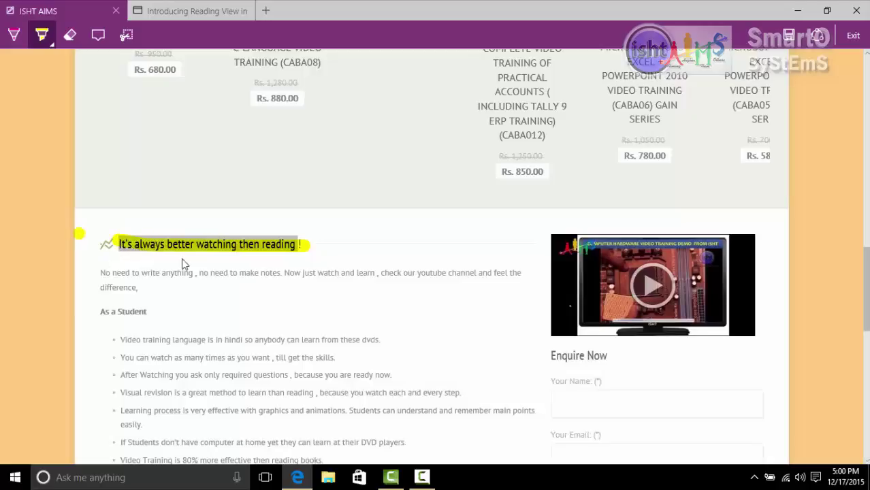
{"action": "scroll", "coordinate": [204, 326], "scroll_direction": "down", "scroll_amount": 5}
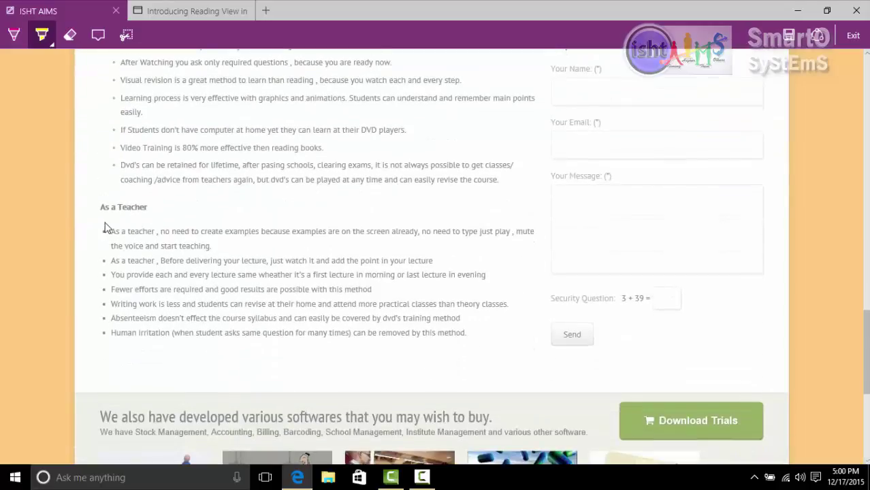
{"action": "mouse_move", "coordinate": [162, 204]}
{"action": "left_mouse_down"}
{"action": "mouse_move", "coordinate": [100, 205]}
{"action": "mouse_move", "coordinate": [162, 210]}
{"action": "mouse_move", "coordinate": [126, 211]}
{"action": "left_mouse_up"}
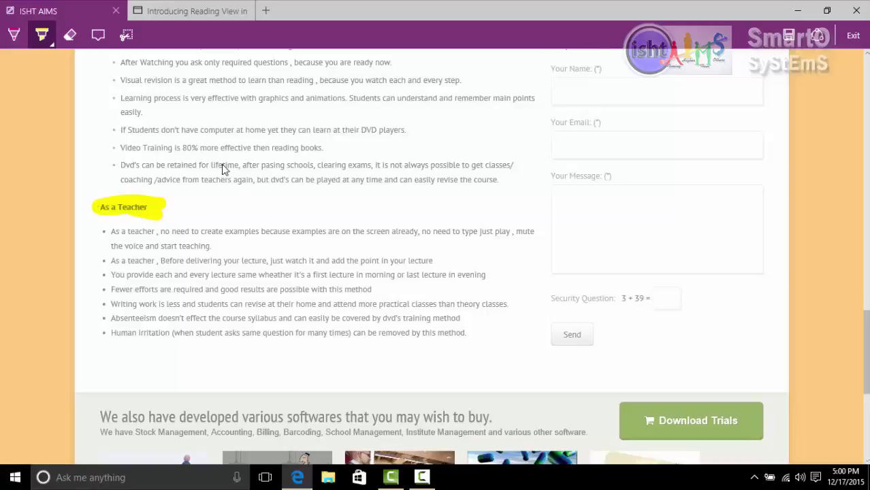
Change the highlighter colour to orange and mark the line "Video Training is 80% more effective then reading books.".
{"action": "scroll", "coordinate": [224, 169], "scroll_direction": "up", "scroll_amount": 3}
{"action": "scroll", "coordinate": [225, 169], "scroll_direction": "up", "scroll_amount": 3}
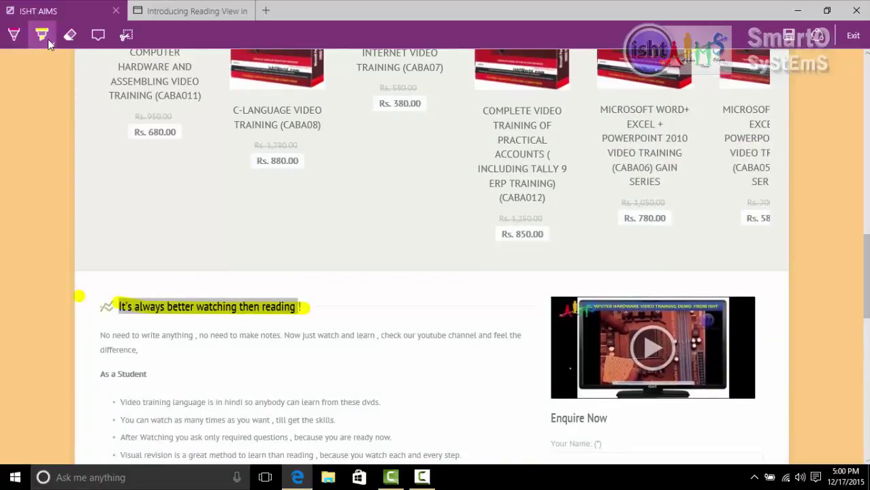
{"action": "left_click", "coordinate": [47, 39]}
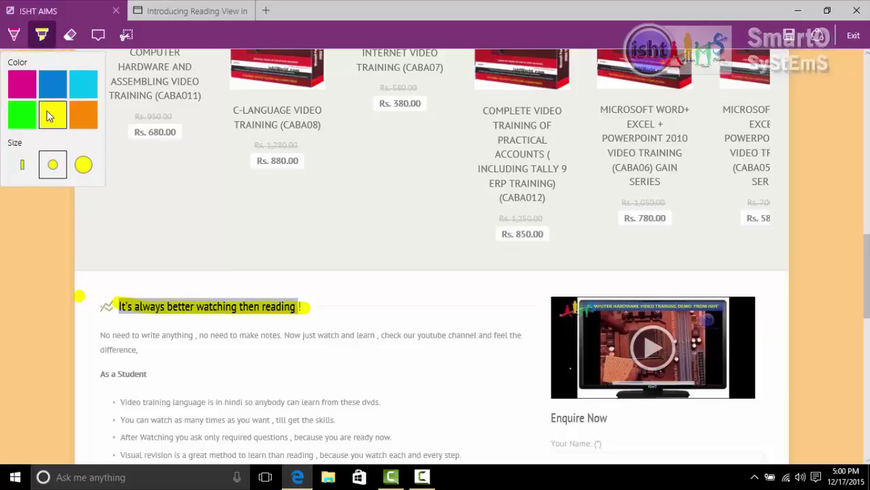
{"action": "scroll", "coordinate": [249, 251], "scroll_direction": "down", "scroll_amount": 9}
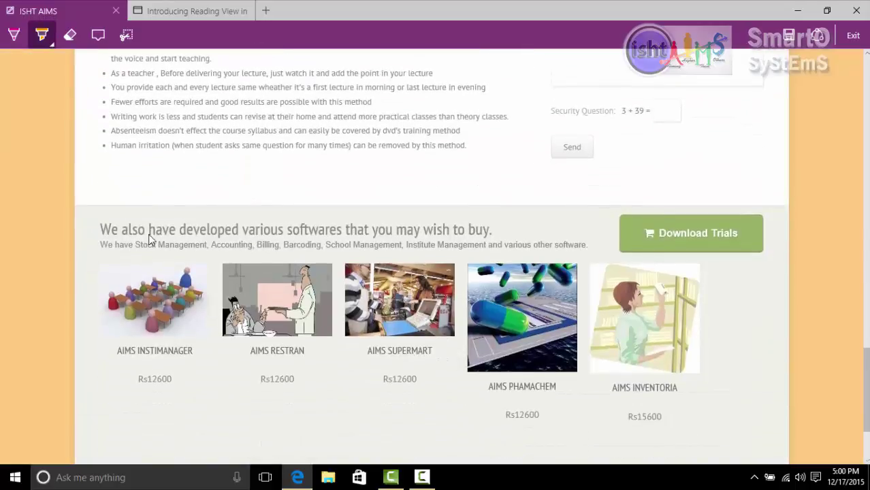
{"action": "scroll", "coordinate": [196, 181], "scroll_direction": "up", "scroll_amount": 4}
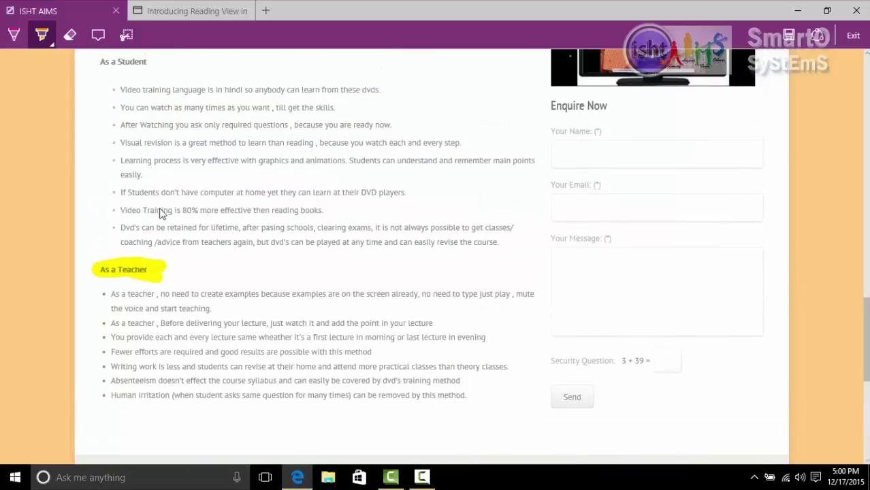
{"action": "left_click_drag", "start_coordinate": [118, 210], "coordinate": [349, 217]}
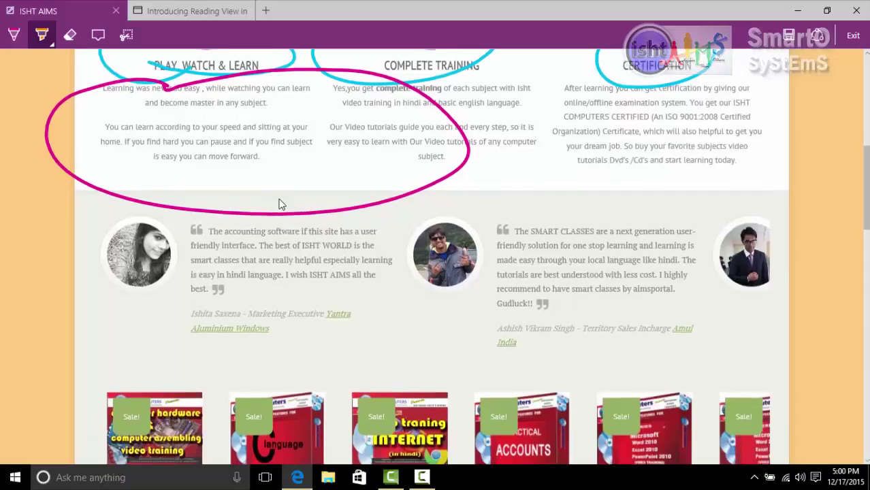
Erase the three light blue circles around Play Watch & Learn, Complete Training and Certification.
{"action": "scroll", "coordinate": [281, 204], "scroll_direction": "down", "scroll_amount": 3}
{"action": "scroll", "coordinate": [286, 212], "scroll_direction": "up", "scroll_amount": 7}
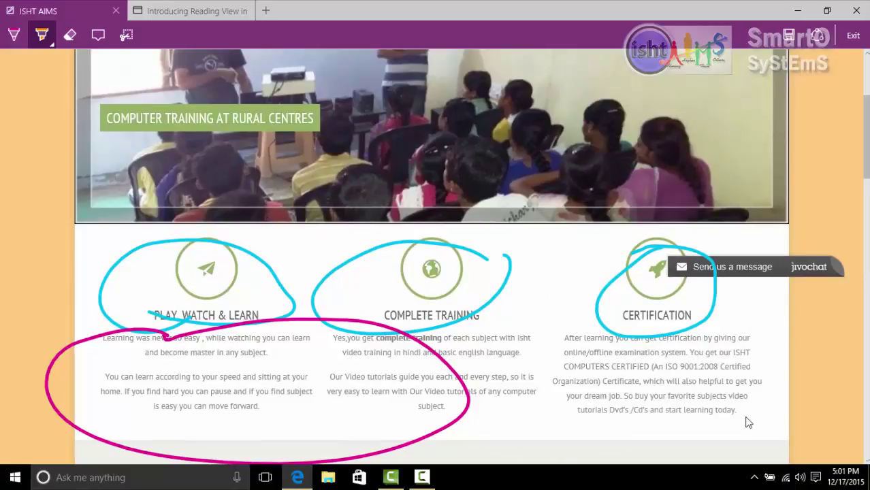
{"action": "left_click", "coordinate": [75, 40]}
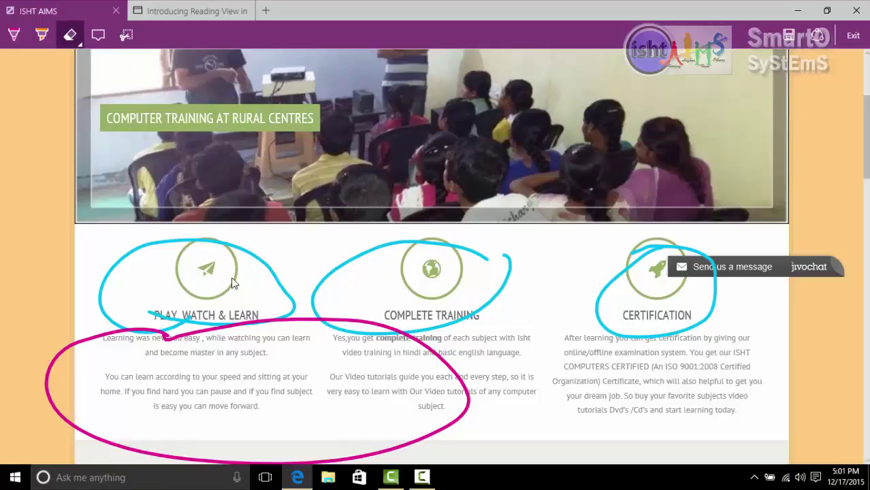
{"action": "left_click", "coordinate": [277, 286]}
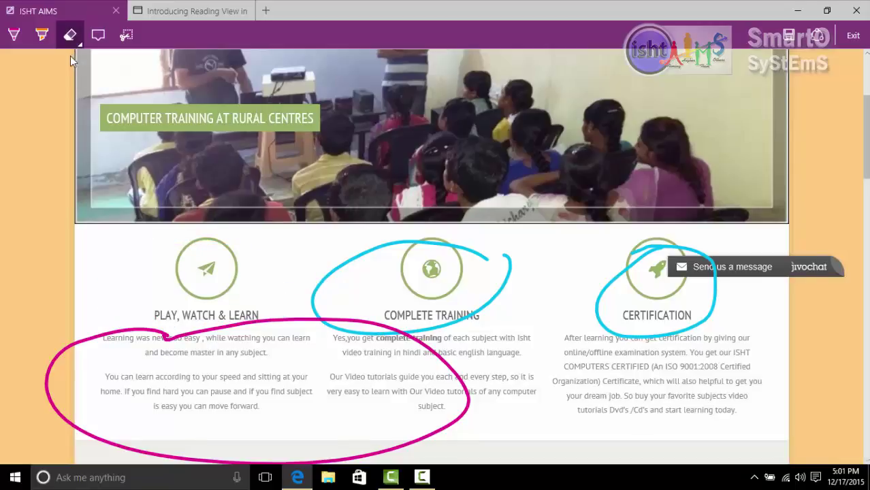
{"action": "left_click", "coordinate": [75, 39]}
{"action": "left_click", "coordinate": [77, 40]}
{"action": "left_click", "coordinate": [351, 267]}
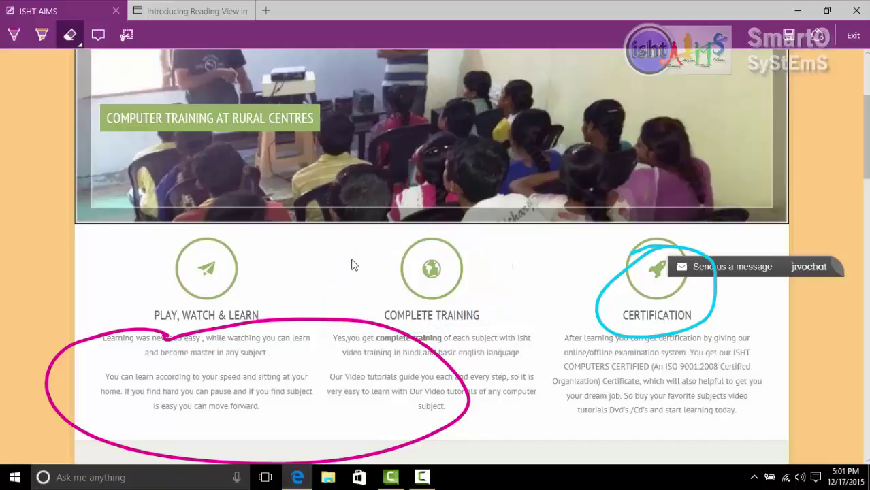
{"action": "left_click", "coordinate": [609, 289]}
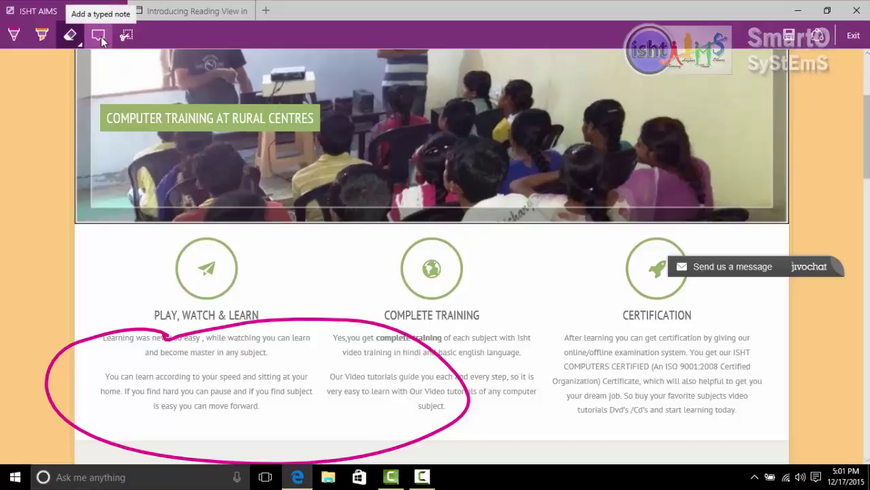
Add a typed note reading "WATCH ON THIS SUNDAY" on the hardware training video.
{"action": "scroll", "coordinate": [447, 211], "scroll_direction": "down", "scroll_amount": 6}
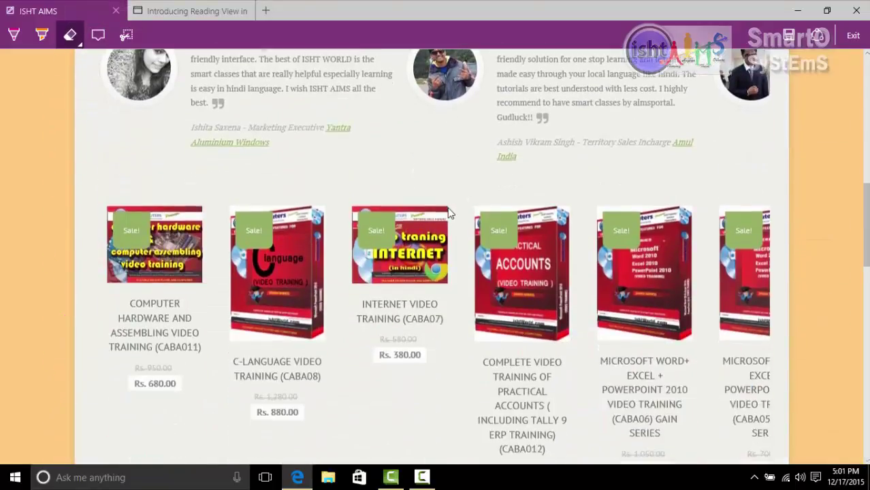
{"action": "scroll", "coordinate": [448, 211], "scroll_direction": "down", "scroll_amount": 6}
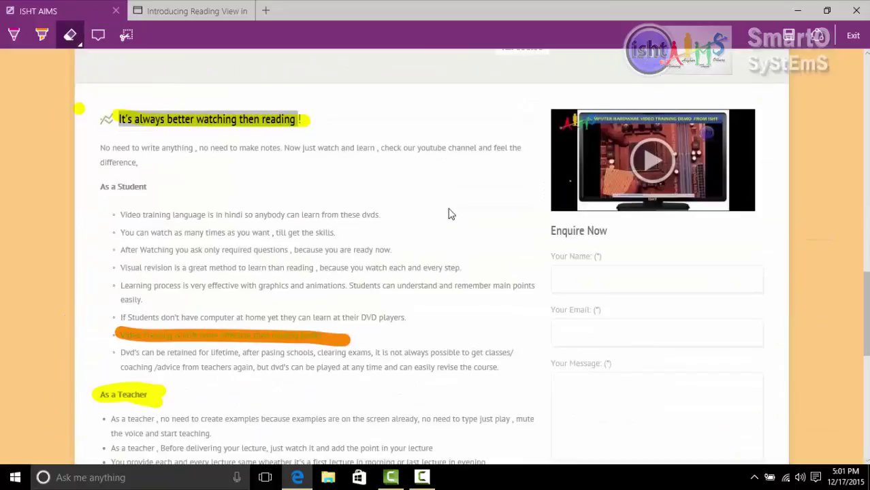
{"action": "left_click", "coordinate": [96, 37]}
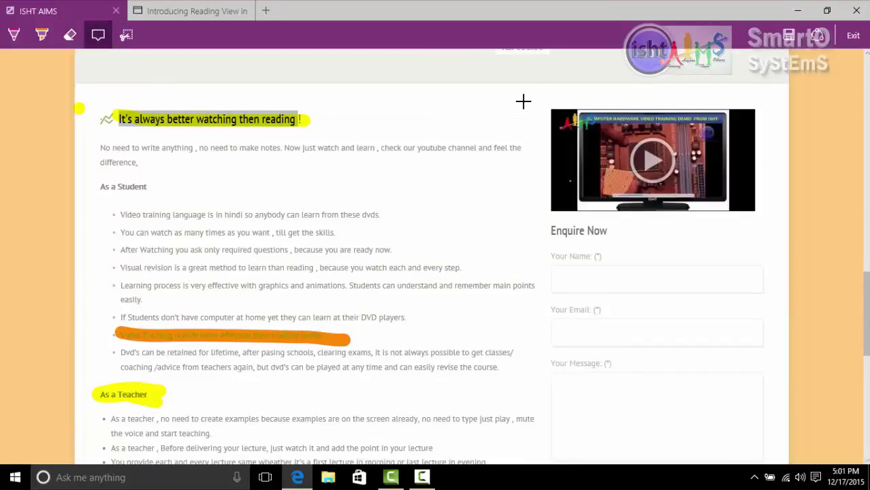
{"action": "left_click", "coordinate": [594, 139]}
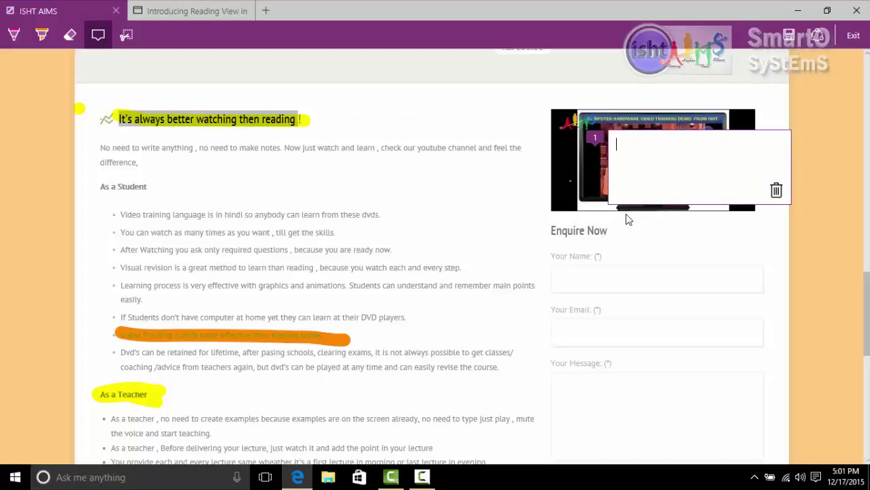
{"action": "type", "text": "WATCH ON THIS "}
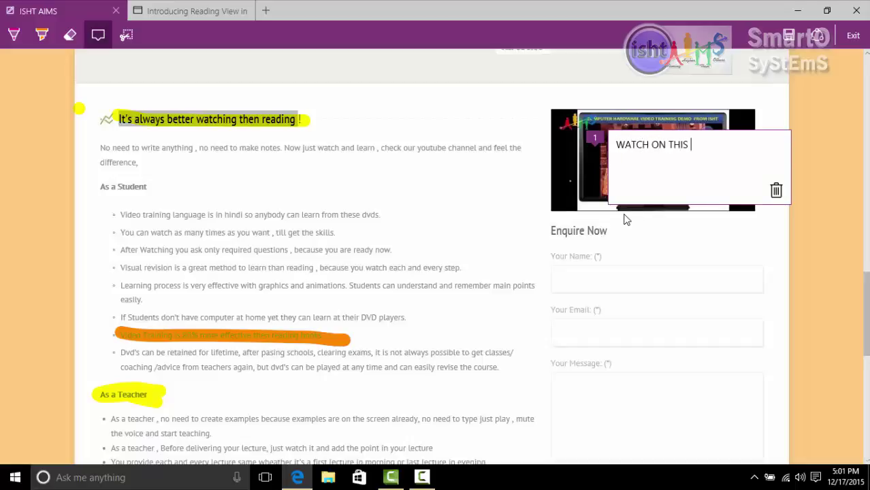
{"action": "type", "text": "M"}
{"action": "key", "text": "BackSpace"}
{"action": "type", "text": "SUNDAY IN"}
{"action": "key", "text": "BackSpace"}
{"action": "key", "text": "BackSpace"}
{"action": "key", "text": "BackSpace"}
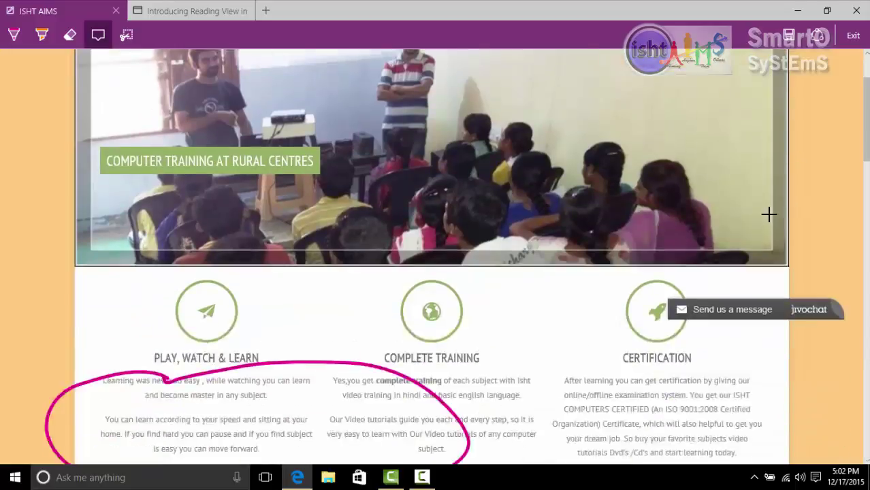
Add a typed note reading "COME BACK TO SITE AND WATCH" in the margin beside the site's header logo.
{"action": "scroll", "coordinate": [742, 219], "scroll_direction": "down", "scroll_amount": 4}
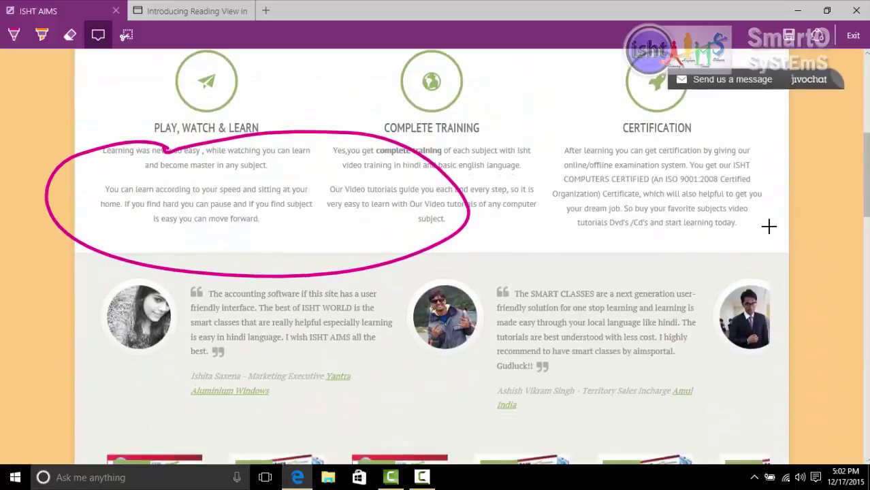
{"action": "scroll", "coordinate": [680, 205], "scroll_direction": "up", "scroll_amount": 6}
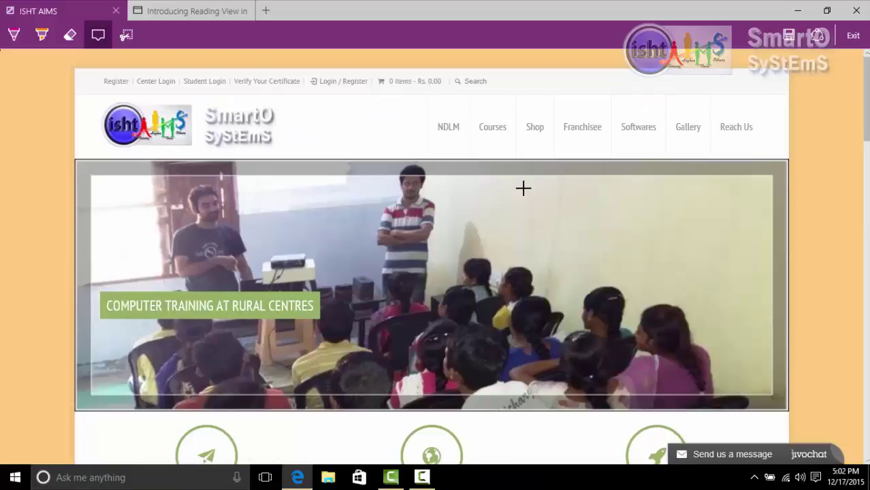
{"action": "scroll", "coordinate": [523, 188], "scroll_direction": "down", "scroll_amount": 5}
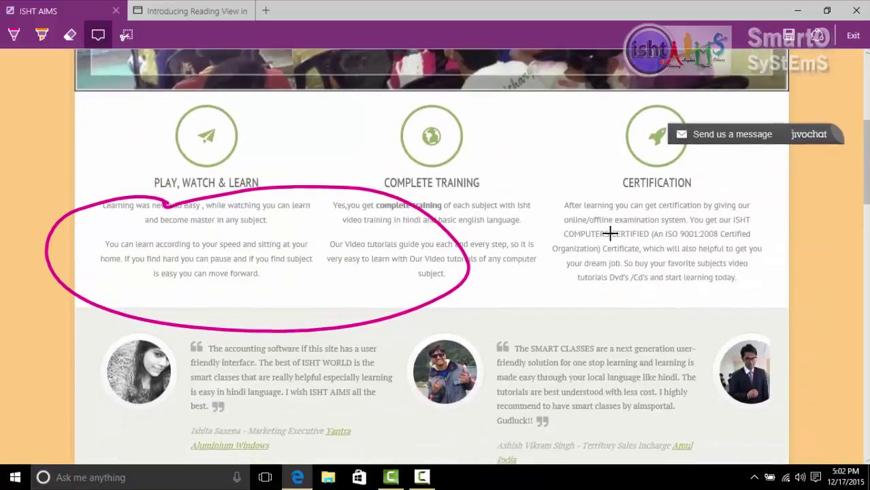
{"action": "scroll", "coordinate": [610, 234], "scroll_direction": "down", "scroll_amount": 8}
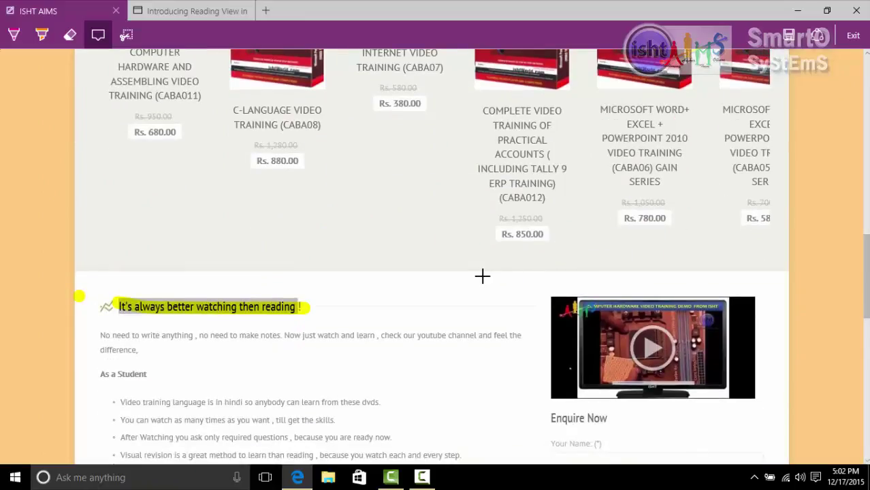
{"action": "scroll", "coordinate": [566, 288], "scroll_direction": "up", "scroll_amount": 12}
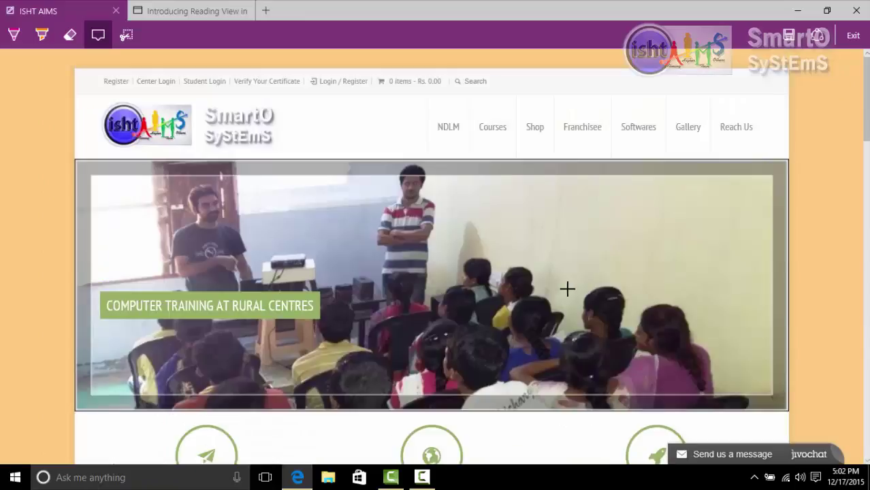
{"action": "left_click", "coordinate": [9, 107]}
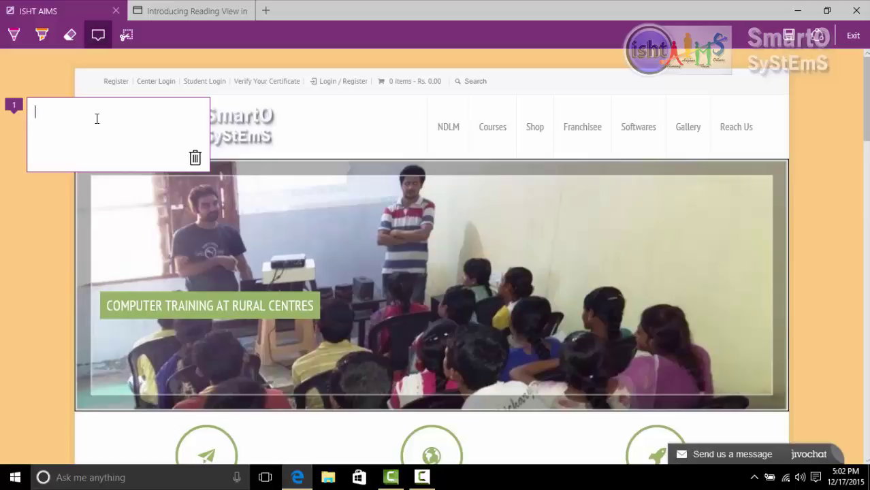
{"action": "type", "text": "COME BACK TO"}
{"action": "type", "text": " SIET"}
{"action": "type", "text": " AND WA"}
{"action": "type", "text": "TCH"}
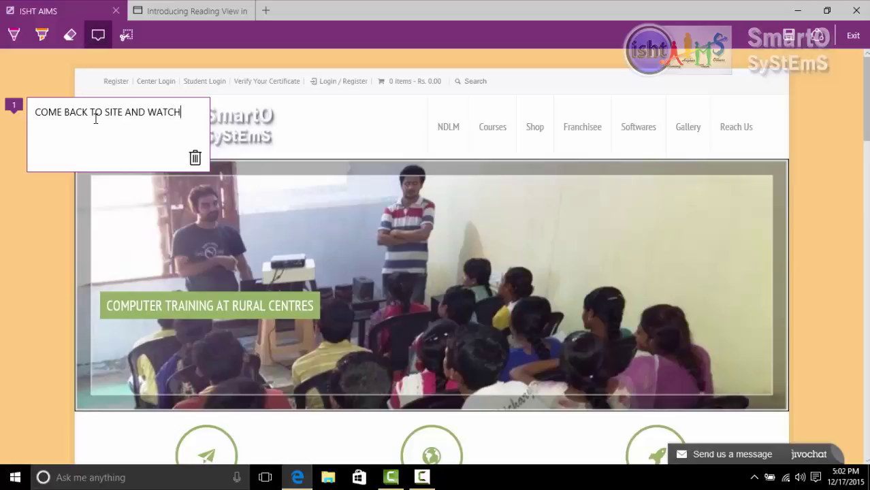
Complete the typed note beside the header logo by adding "DEMOS" followed by two line breaks.
{"action": "type", "text": " DEMOS"}
{"action": "key", "text": "Return"}
{"action": "key", "text": "Return"}
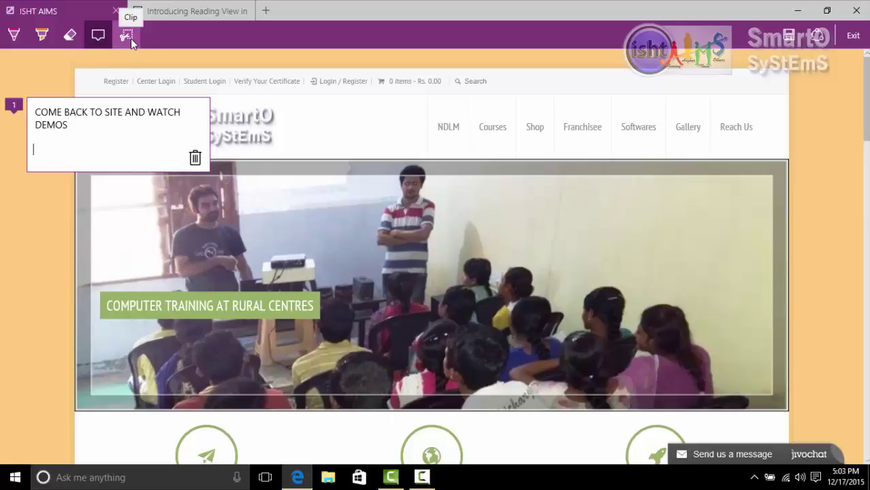
Clip the "Computer Training at Rural Centres" banner image as a copied region.
{"action": "scroll", "coordinate": [204, 266], "scroll_direction": "down", "scroll_amount": 15}
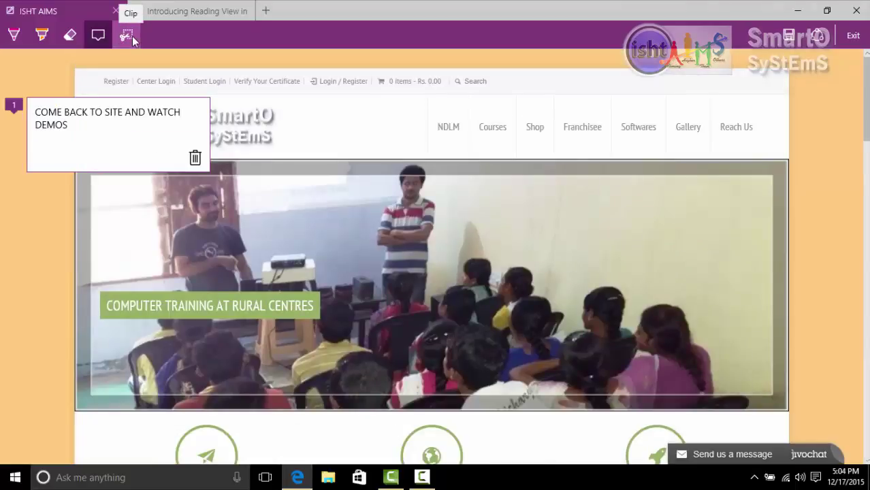
{"action": "left_click", "coordinate": [132, 36]}
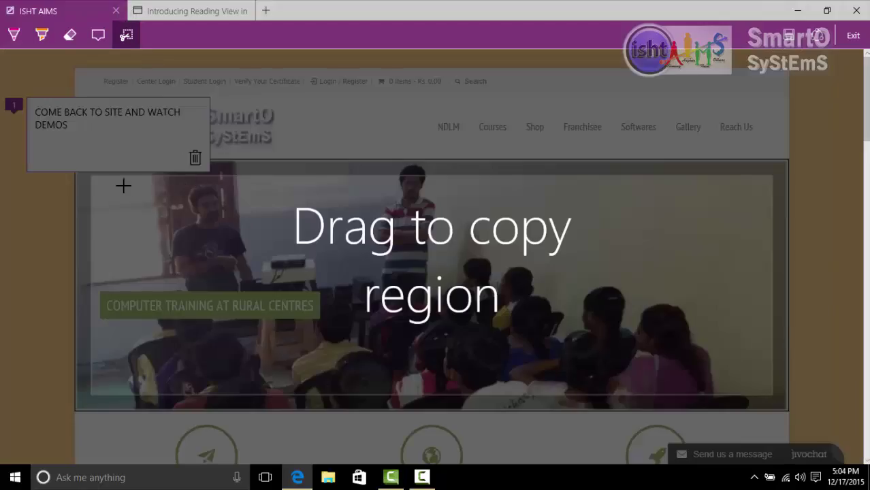
{"action": "left_click_drag", "start_coordinate": [78, 173], "coordinate": [779, 406]}
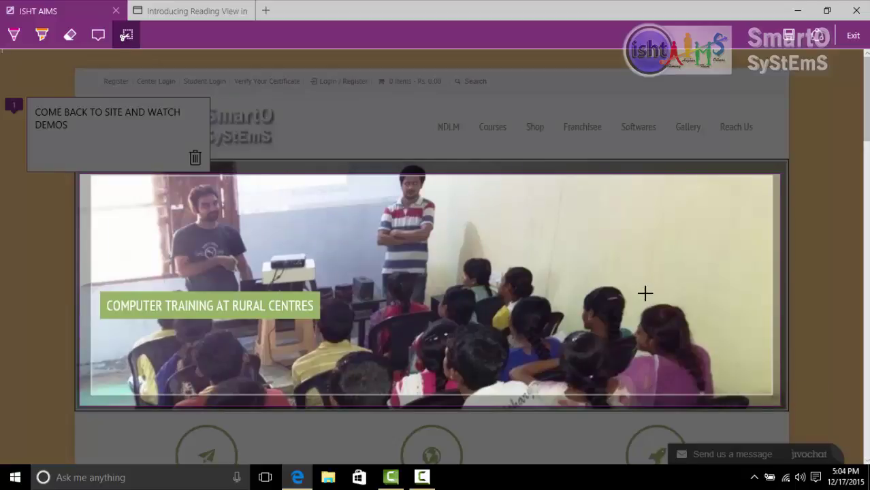
Open WordPad, paste the clipped banner into the blank document, and return to the annotated page in Edge.
{"action": "left_click", "coordinate": [45, 478]}
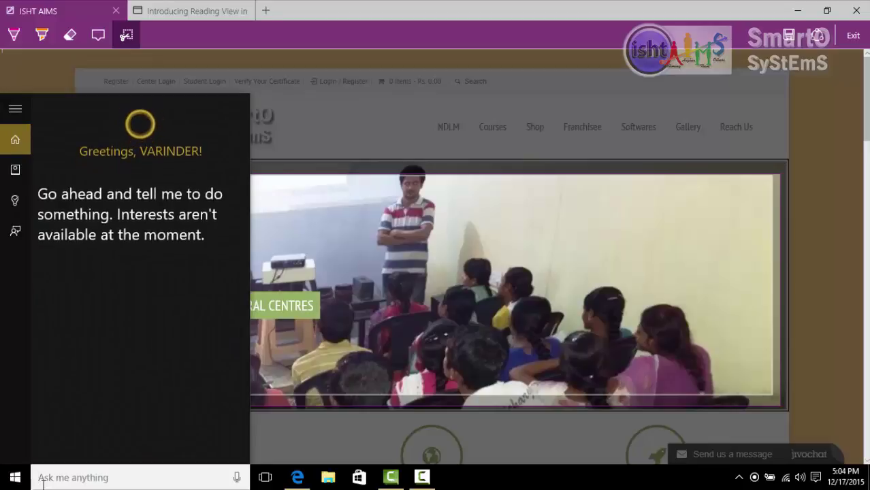
{"action": "type", "text": "wo"}
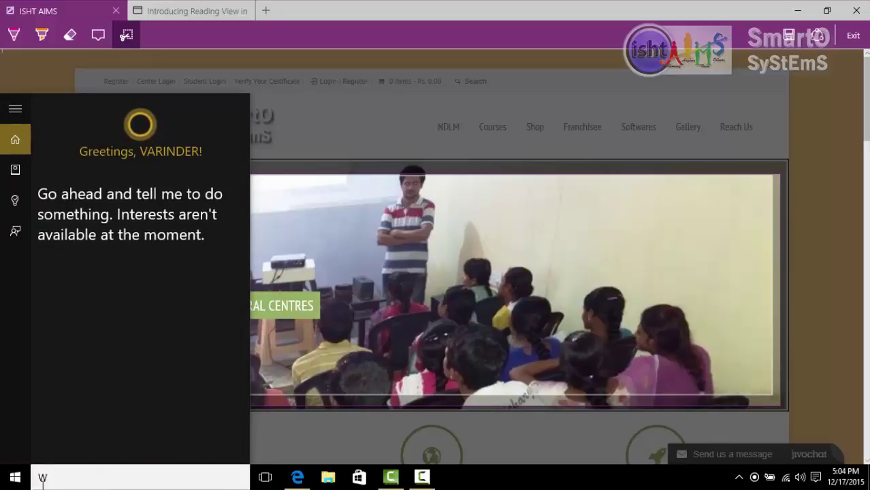
{"action": "type", "text": "RD"}
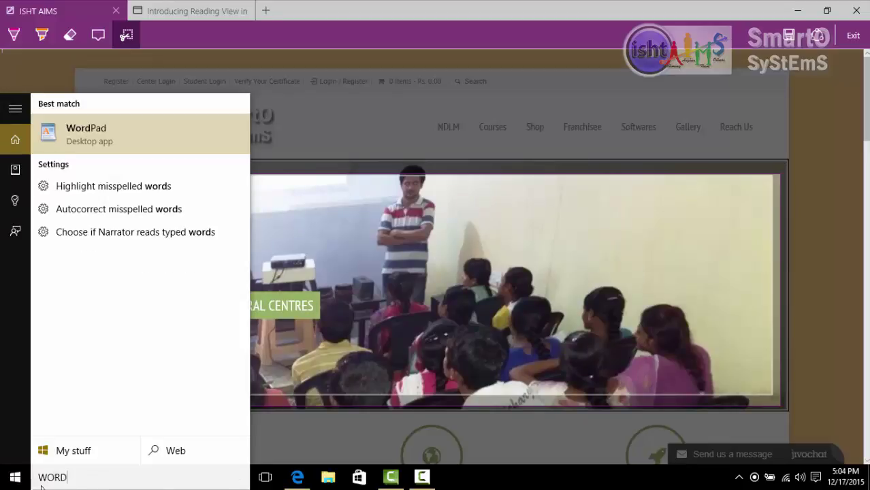
{"action": "left_click", "coordinate": [72, 135]}
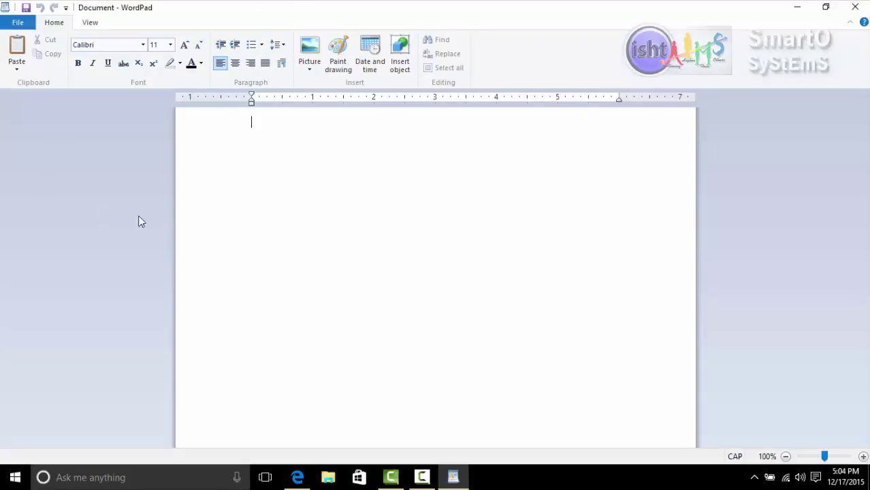
{"action": "left_click", "coordinate": [16, 45]}
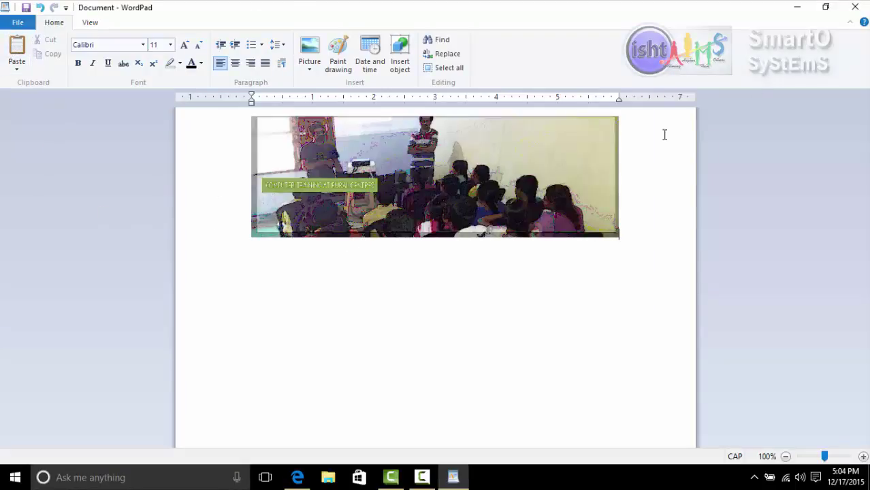
{"action": "left_click", "coordinate": [797, 7]}
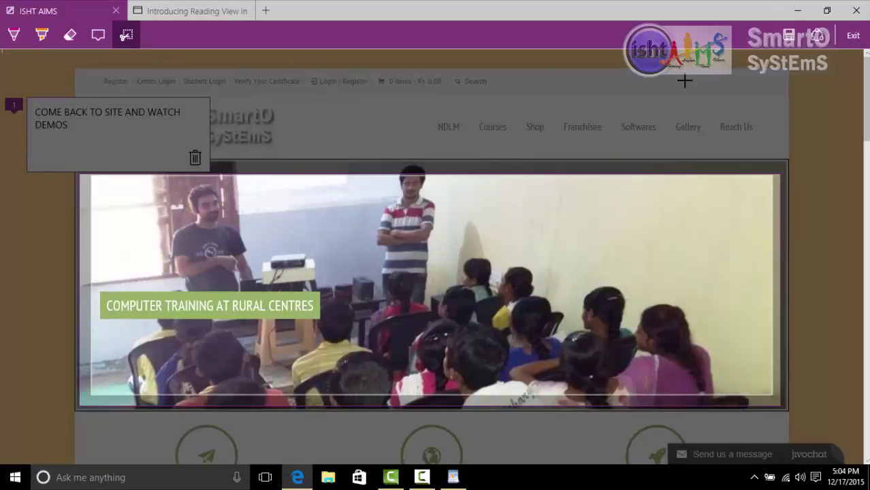
Leave clip mode for the typed note tool and review the pen and highlighter marks down the page.
{"action": "left_click", "coordinate": [100, 32]}
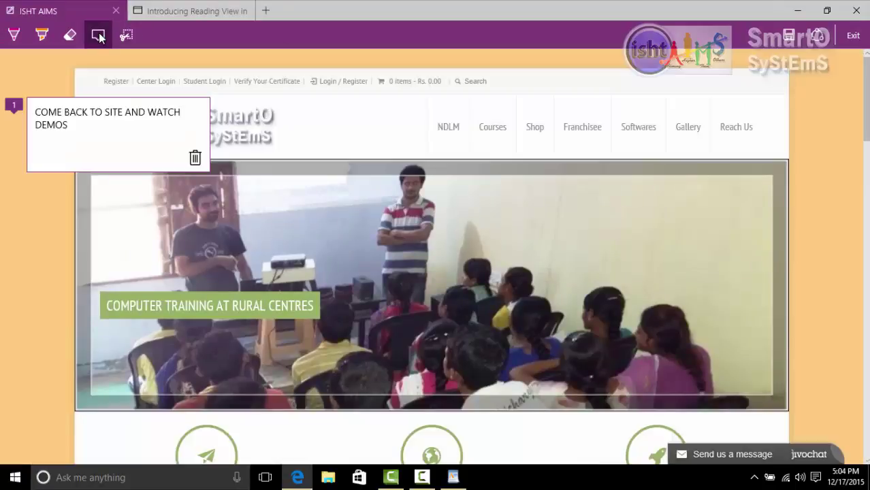
{"action": "scroll", "coordinate": [599, 225], "scroll_direction": "down", "scroll_amount": 5}
{"action": "scroll", "coordinate": [599, 225], "scroll_direction": "down", "scroll_amount": 8}
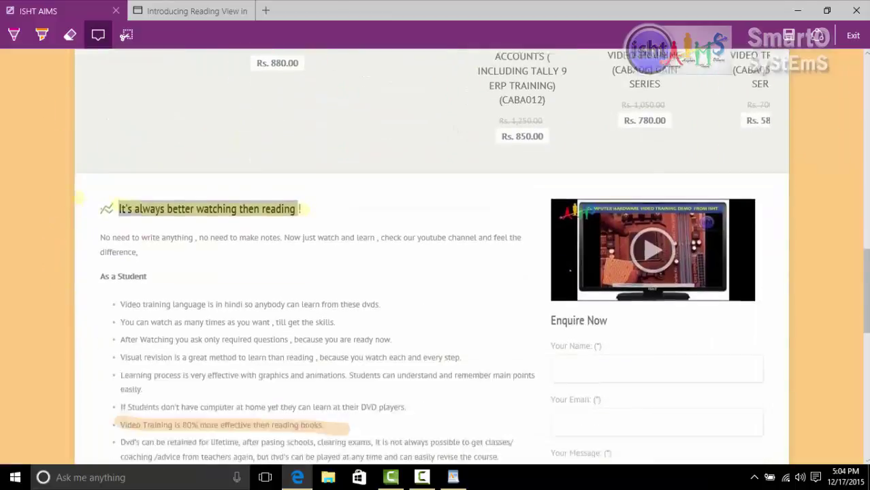
{"action": "scroll", "coordinate": [599, 222], "scroll_direction": "up", "scroll_amount": 6}
{"action": "scroll", "coordinate": [599, 220], "scroll_direction": "up", "scroll_amount": 10}
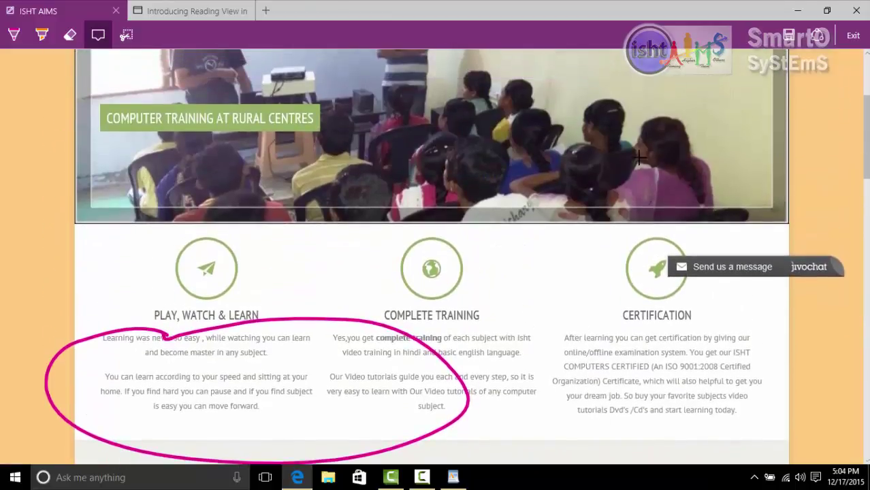
{"action": "scroll", "coordinate": [290, 289], "scroll_direction": "down", "scroll_amount": 5}
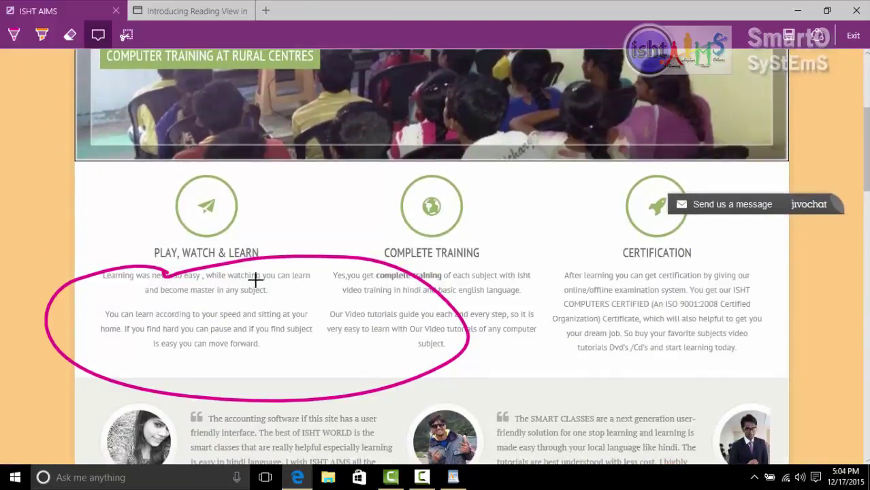
{"action": "scroll", "coordinate": [255, 278], "scroll_direction": "up", "scroll_amount": 5}
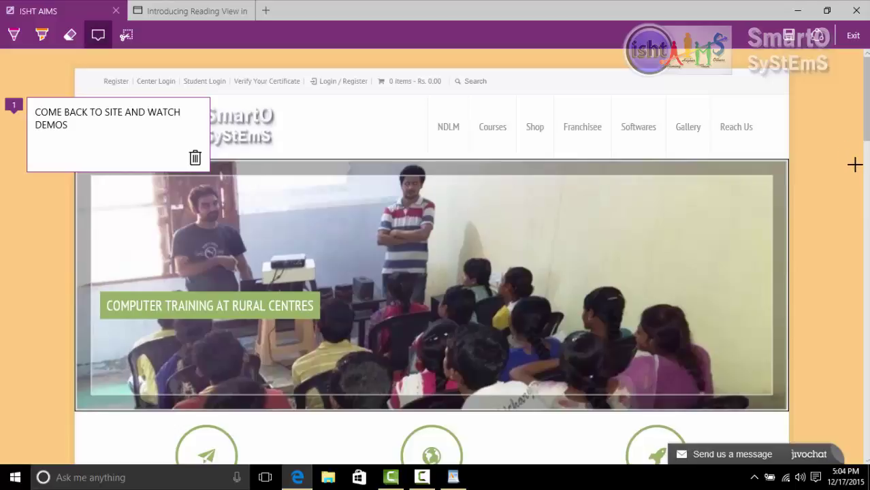
Save the annotated page to the reading list as "Web Notes - ISHT AIMS" and exit web note mode.
{"action": "left_click", "coordinate": [788, 37]}
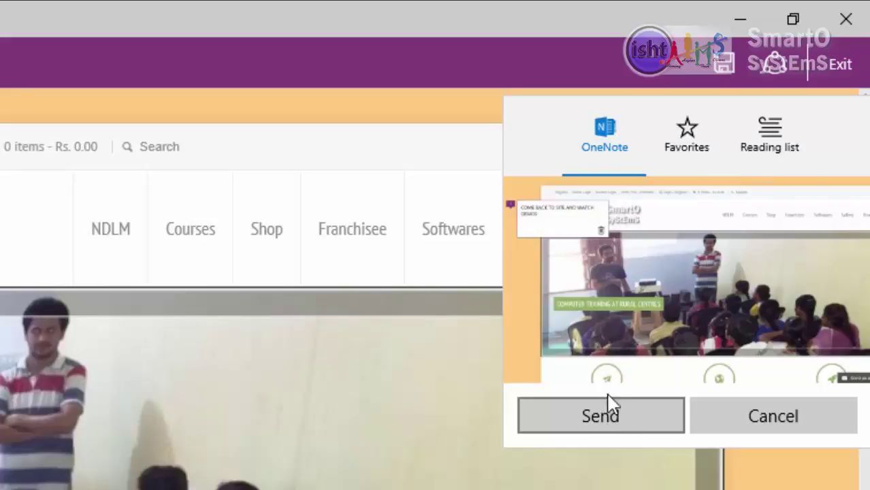
{"action": "left_click", "coordinate": [676, 143]}
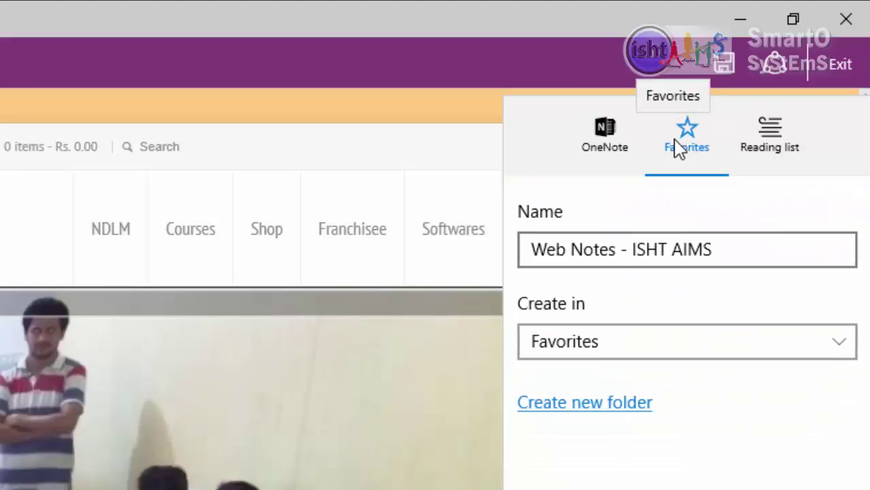
{"action": "left_click", "coordinate": [766, 151]}
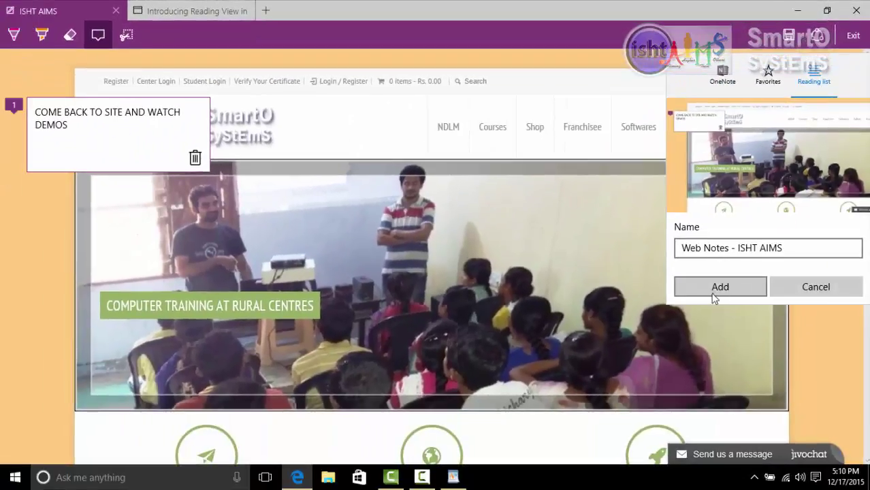
{"action": "left_click", "coordinate": [715, 298]}
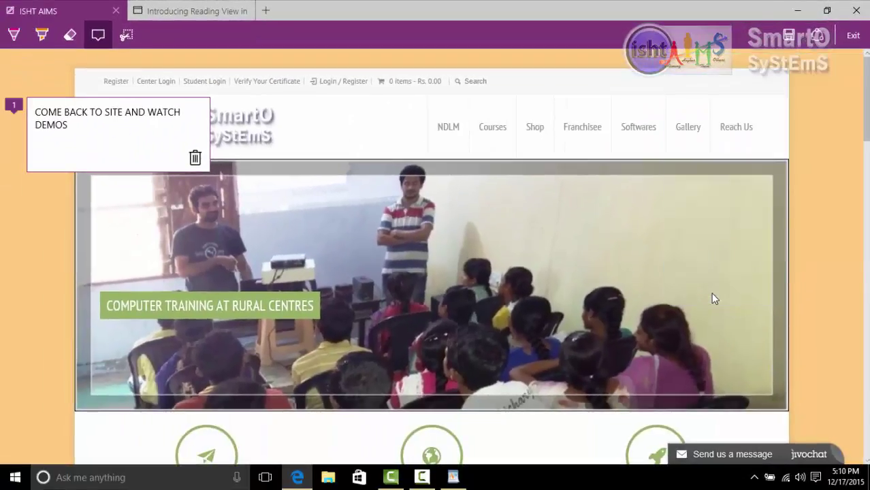
{"action": "left_click", "coordinate": [853, 37]}
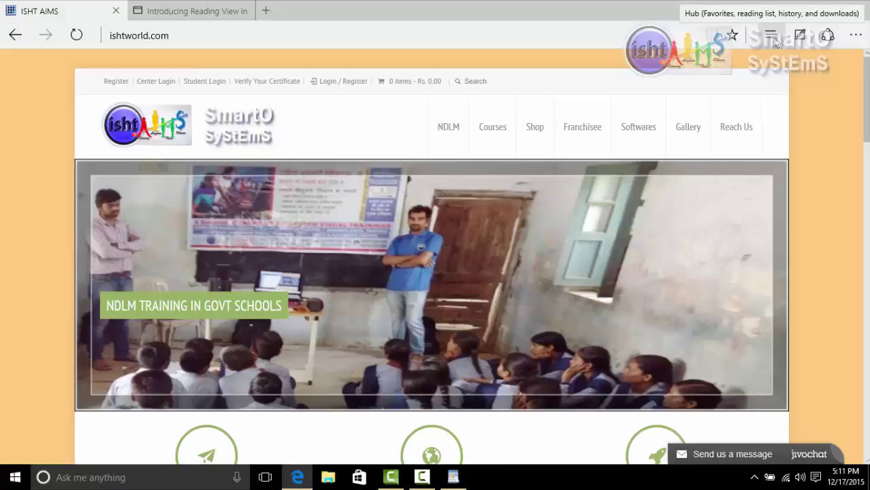
Open the saved "Web Notes - ISHT AIMS" entry from the browser's reading list.
{"action": "left_click", "coordinate": [772, 37]}
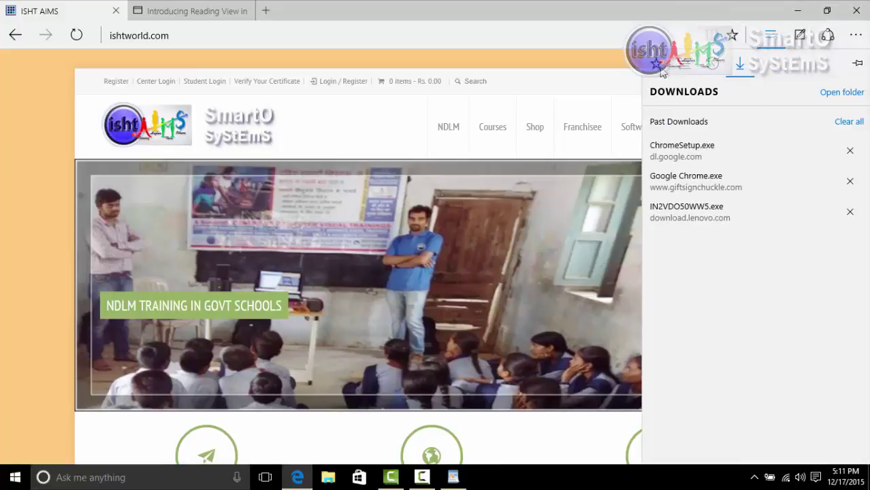
{"action": "left_click", "coordinate": [695, 70]}
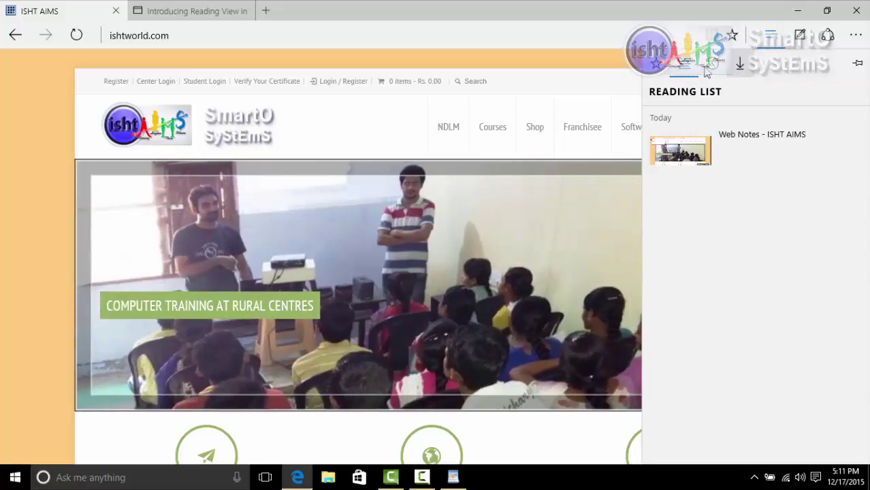
{"action": "left_click", "coordinate": [676, 147]}
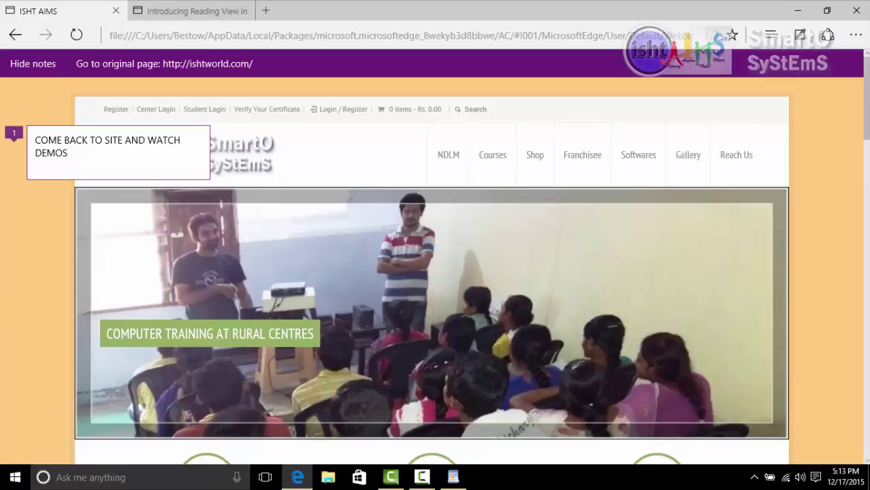
Switch to Windows Settings and open the account section's Sync your settings page.
{"action": "left_click", "coordinate": [13, 480]}
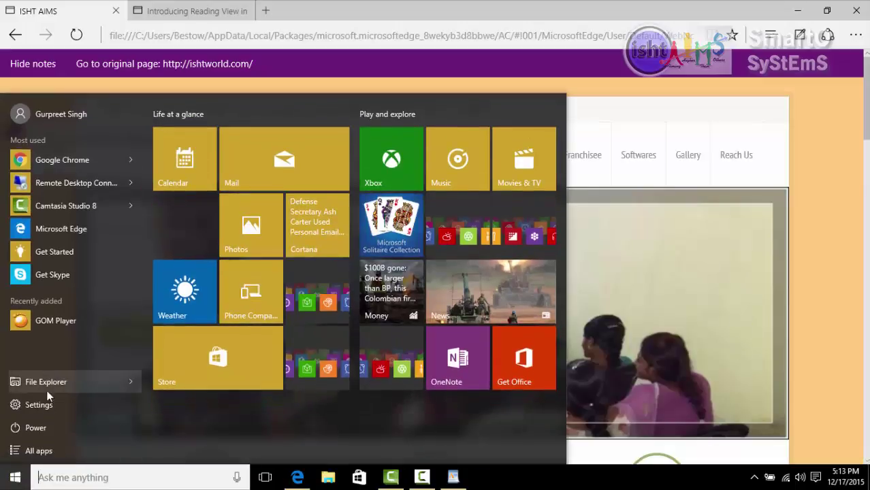
{"action": "left_click", "coordinate": [46, 411]}
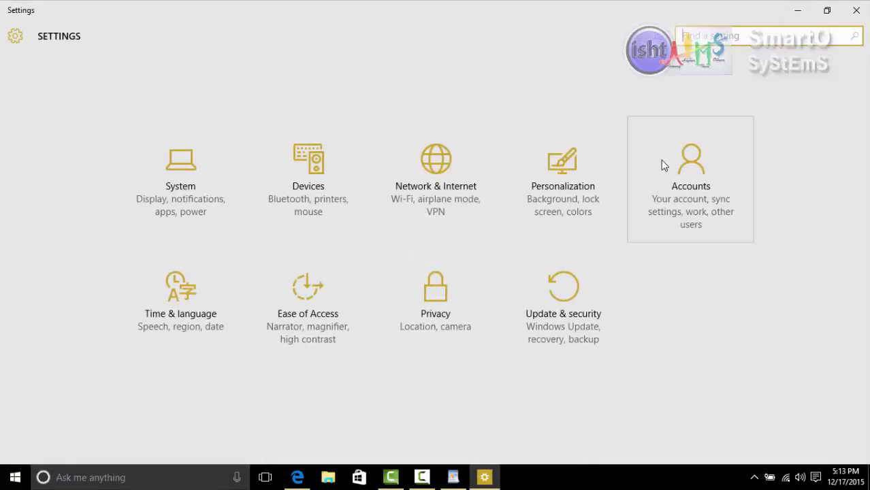
{"action": "left_click", "coordinate": [678, 168]}
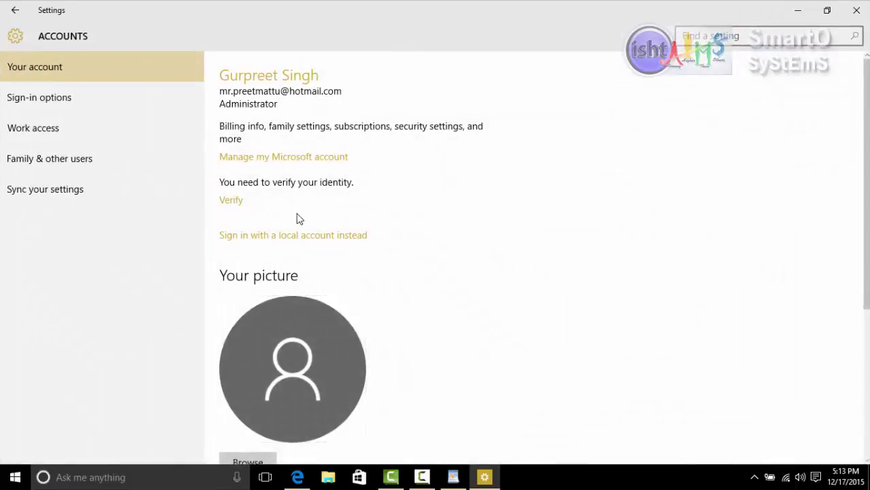
{"action": "left_click", "coordinate": [38, 191]}
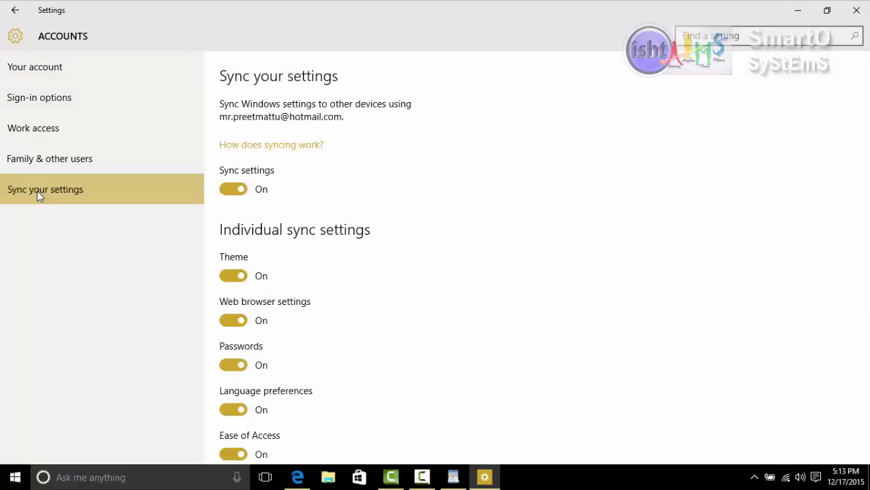
Examine the main sync switch and the individual sync settings, then close Windows Settings.
{"action": "scroll", "coordinate": [402, 218], "scroll_direction": "down", "scroll_amount": 3}
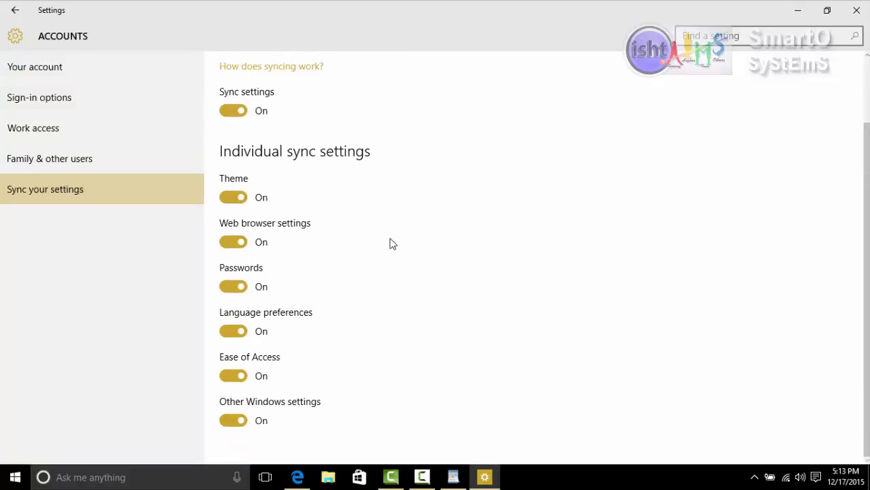
{"action": "scroll", "coordinate": [384, 235], "scroll_direction": "up", "scroll_amount": 3}
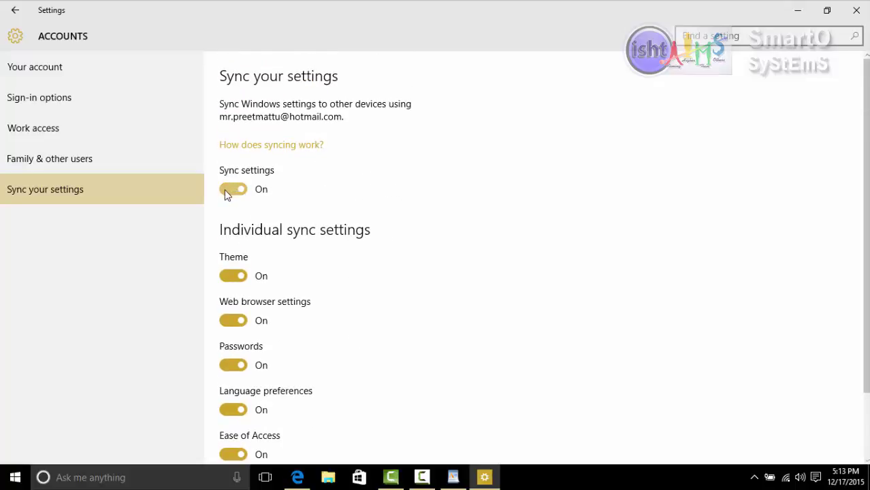
{"action": "left_click", "coordinate": [227, 194]}
{"action": "left_click_drag", "start_coordinate": [229, 193], "coordinate": [254, 195]}
{"action": "scroll", "coordinate": [452, 275], "scroll_direction": "down", "scroll_amount": 2}
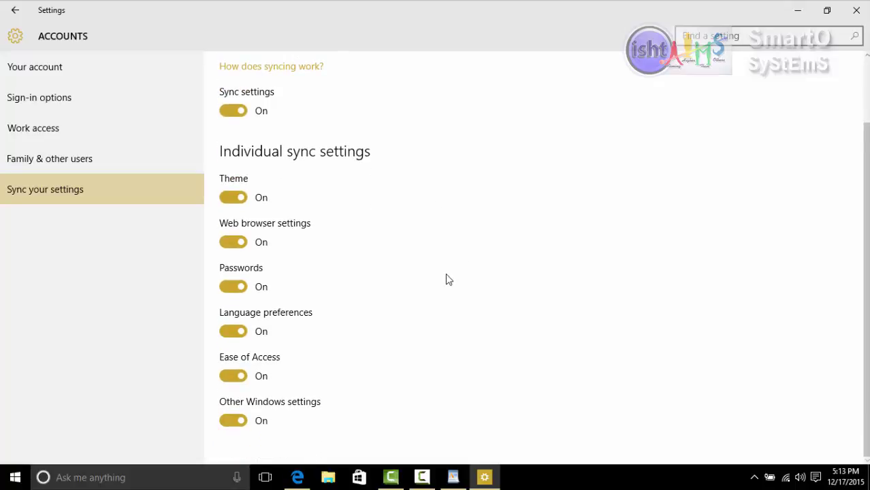
{"action": "scroll", "coordinate": [448, 281], "scroll_direction": "up", "scroll_amount": 2}
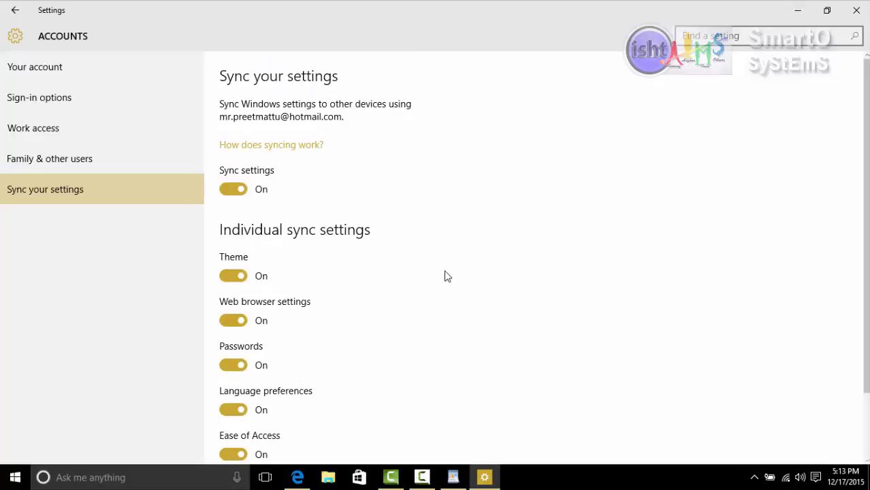
{"action": "left_click", "coordinate": [854, 14]}
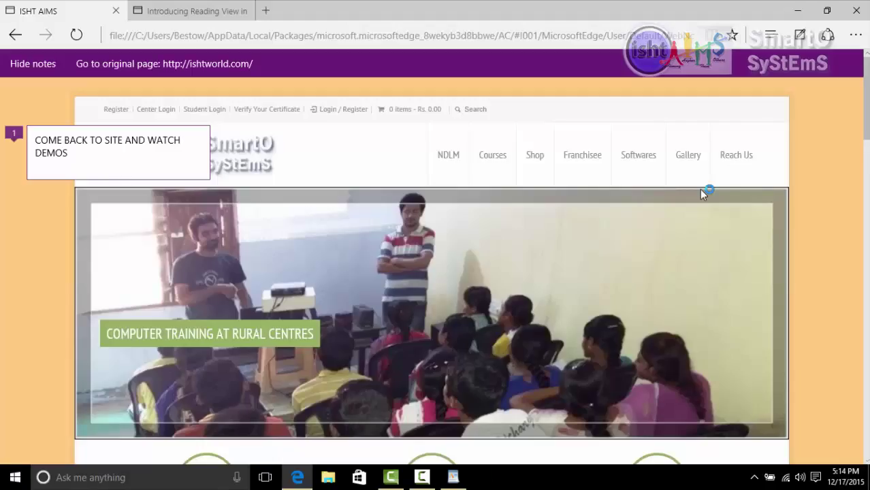